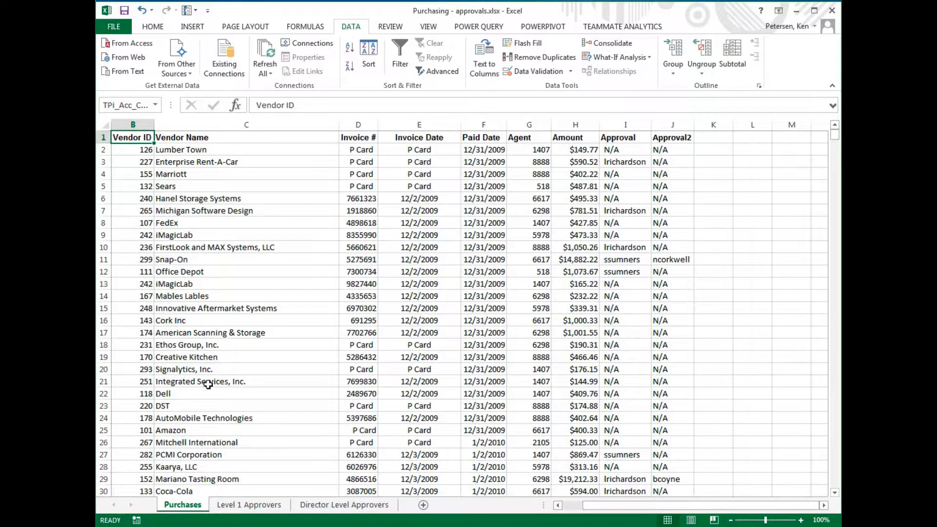
- Review the Level 1 Approvers and Director Level Approvers sheets, plus the Amount, Approval and Approval2 columns in Purchases
left_click(239, 508)
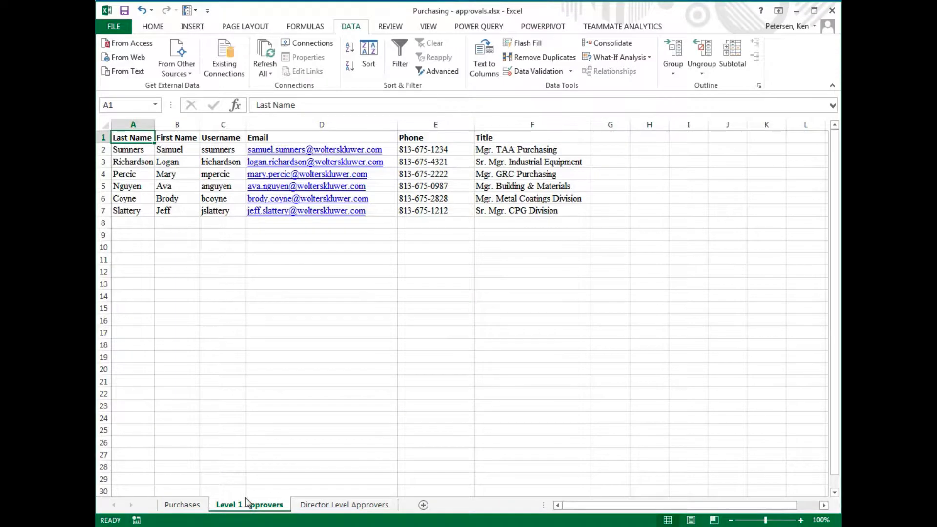
left_click(322, 508)
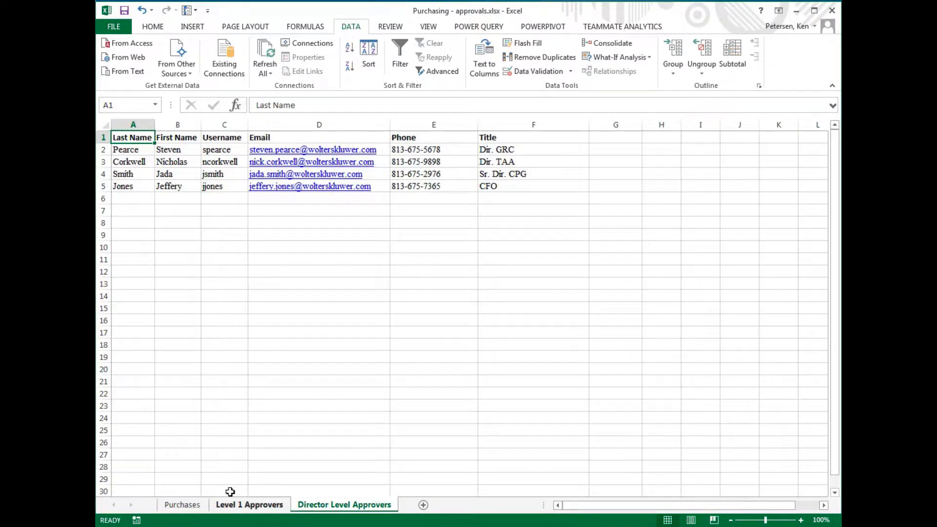
left_click(189, 510)
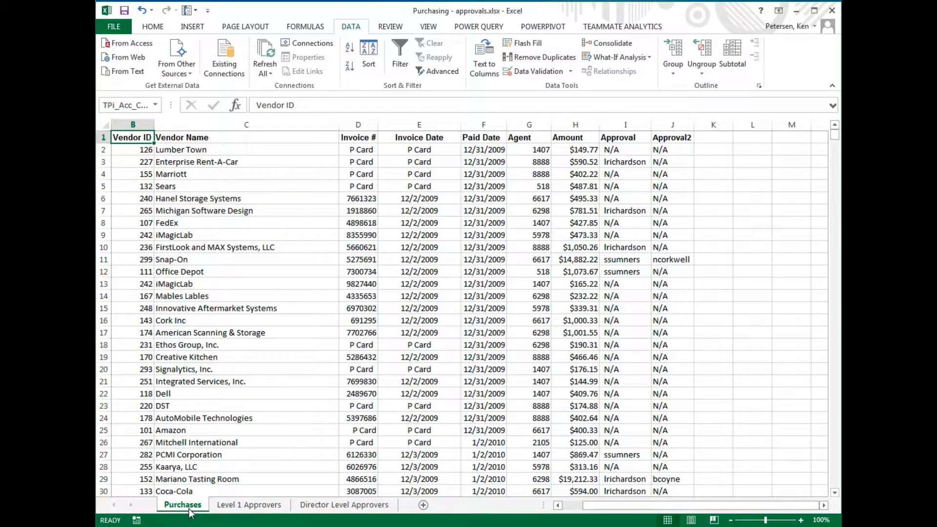
mouse_move(259, 526)
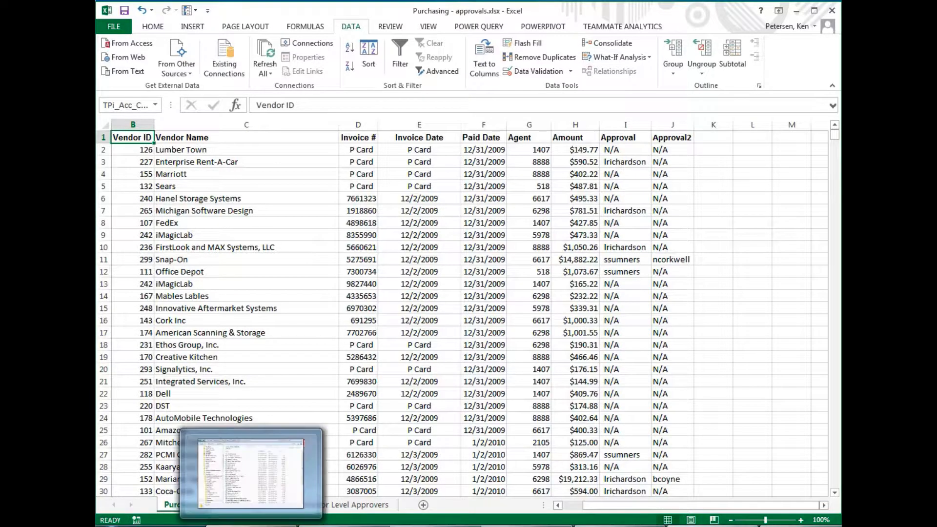
left_click(204, 509)
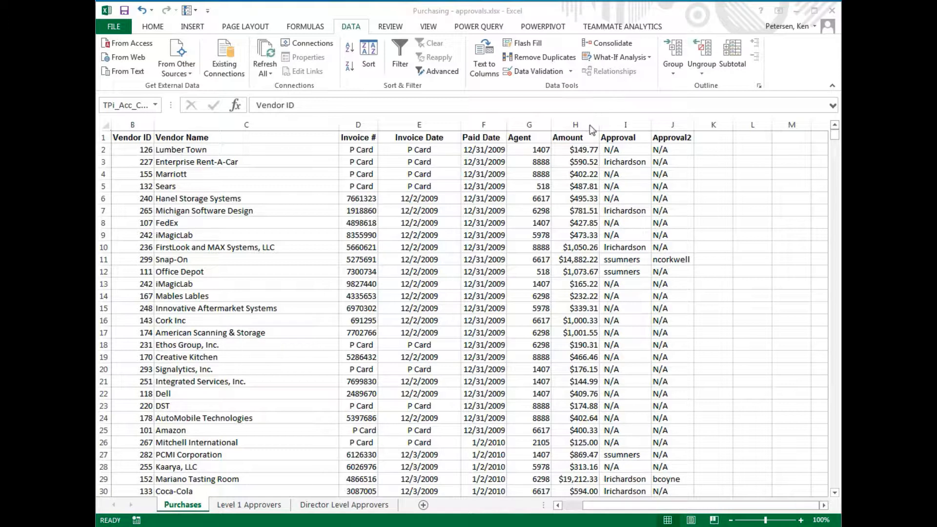
left_click(580, 137)
left_click(581, 138)
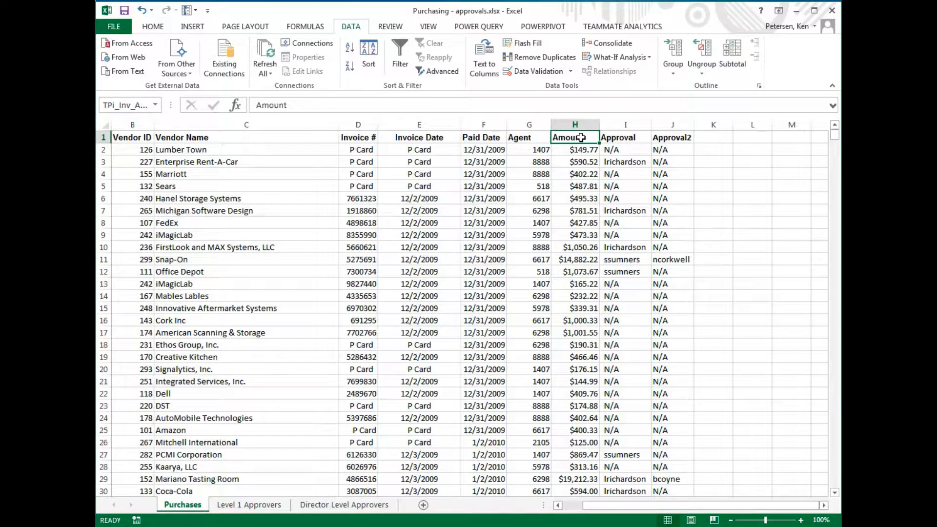
left_click_drag(619, 135, 670, 137)
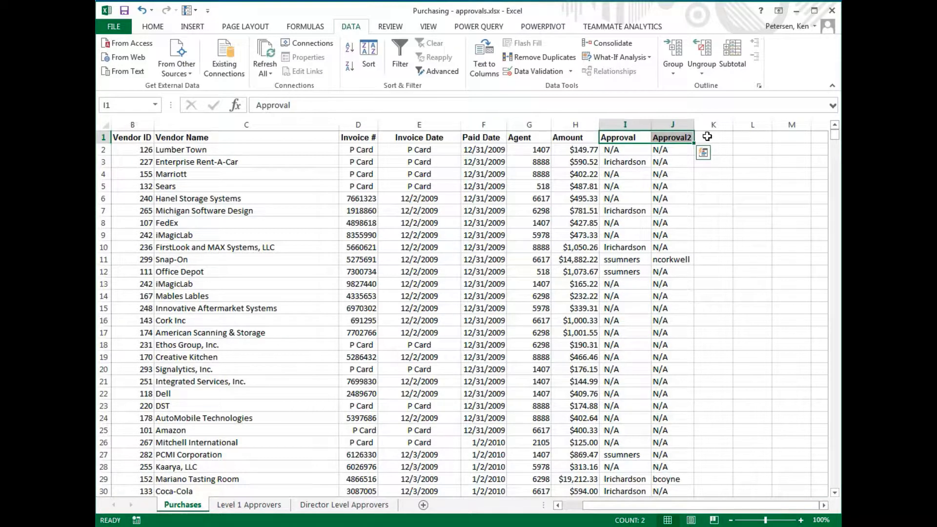
- Start a TeamMate Analytics exception report on Purchases with the first criterion Amount is greater than 500
left_click(624, 27)
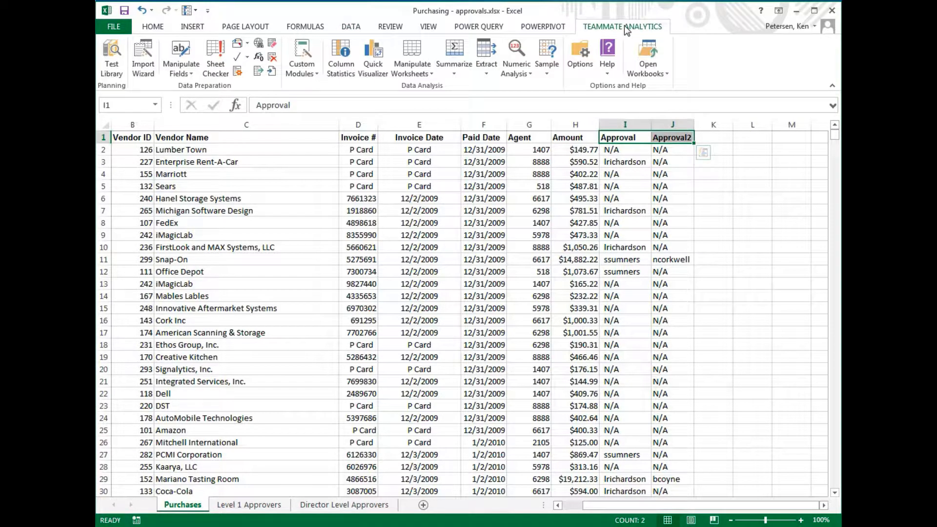
left_click(486, 61)
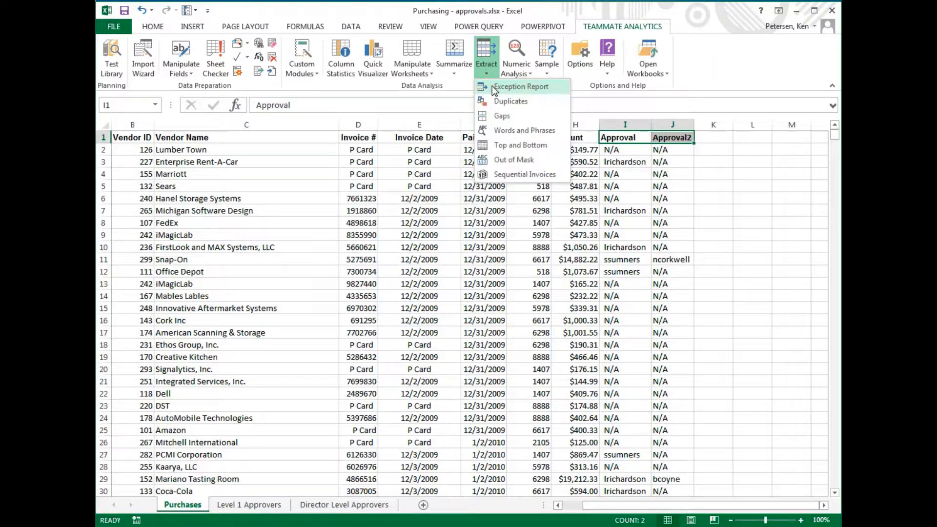
left_click(520, 87)
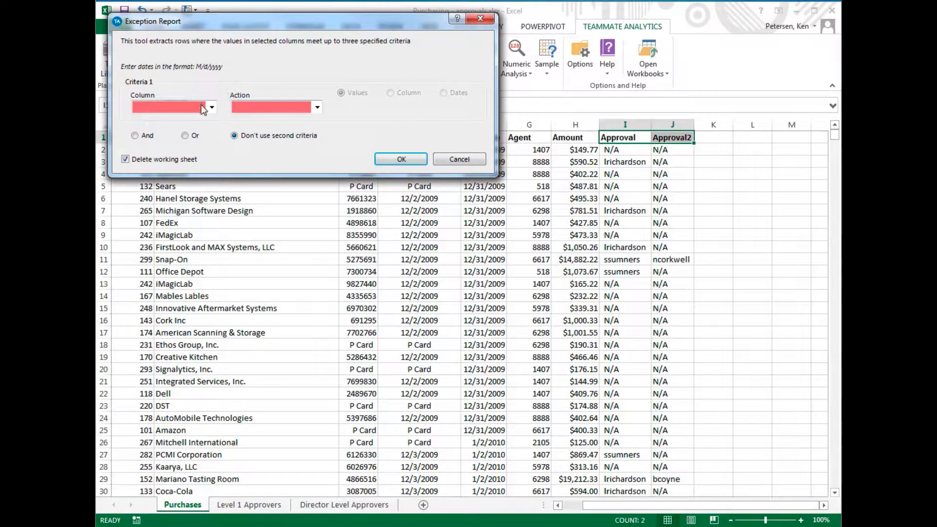
left_click(203, 108)
left_click(194, 190)
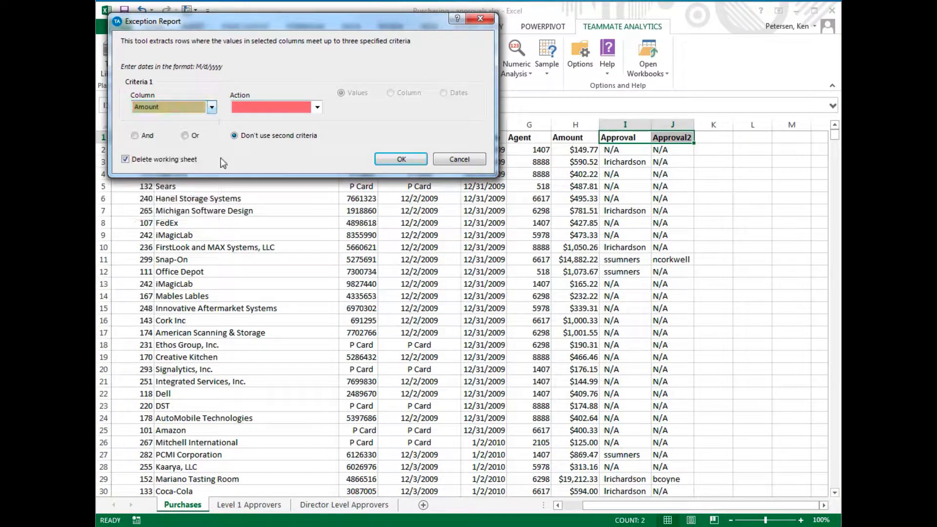
left_click(271, 106)
left_click(277, 161)
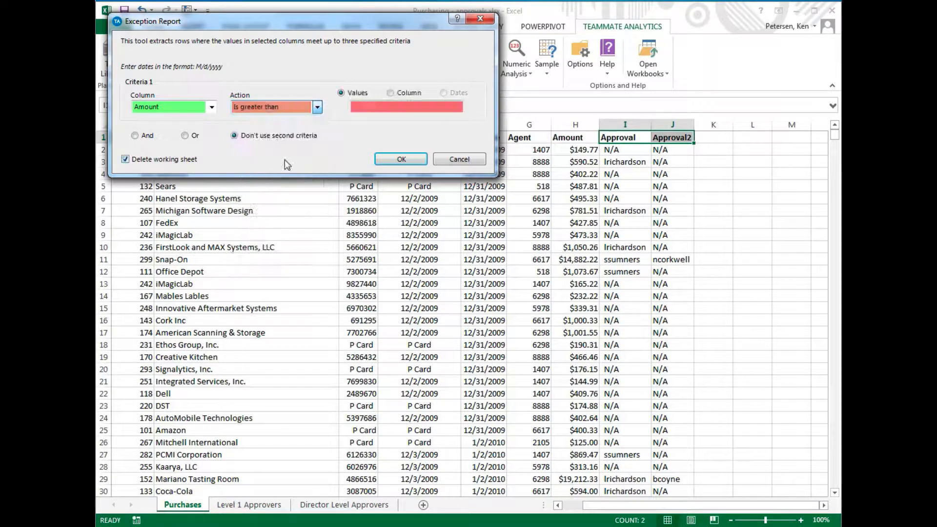
key("Tab")
type("500")
- Add an And criterion where Approval is like N/A, generate the exception report and check its Approval values
left_click(135, 136)
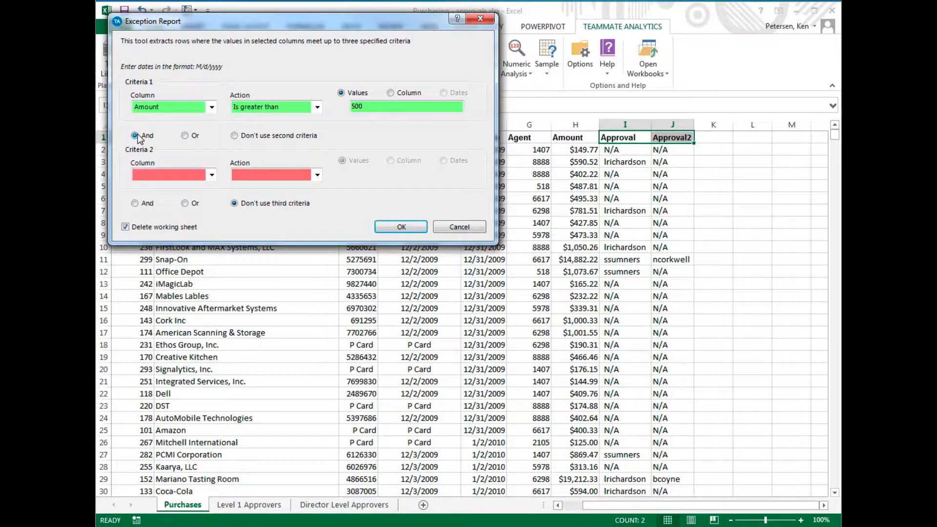
left_click(171, 174)
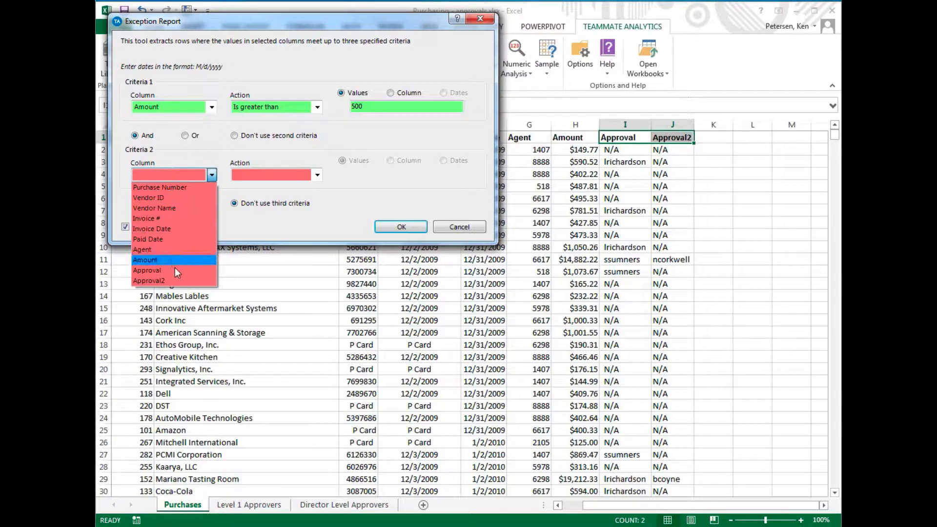
left_click(177, 271)
left_click(247, 176)
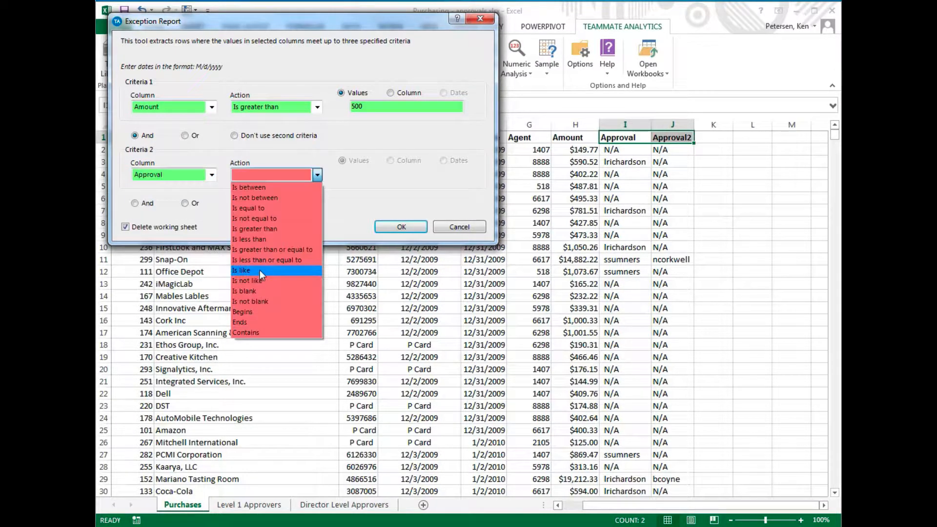
left_click(261, 273)
left_click(365, 175)
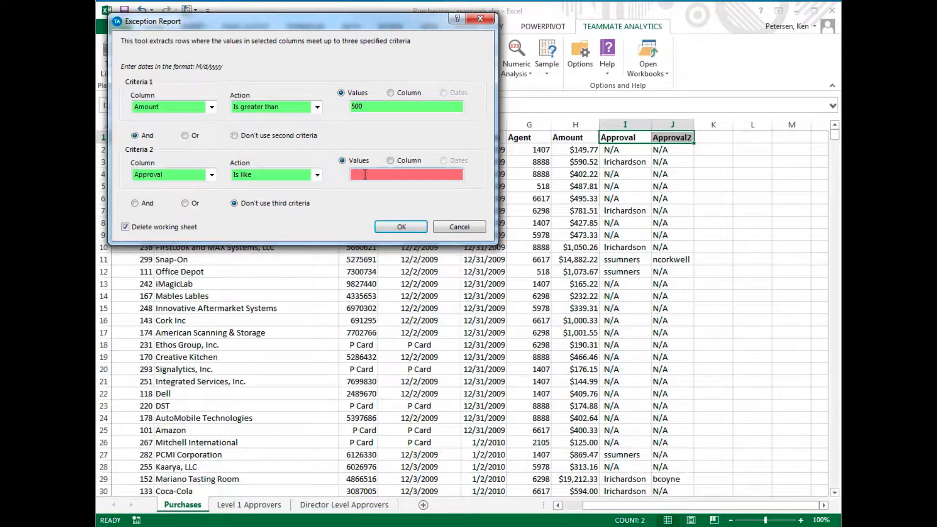
type("N/A")
left_click(408, 228)
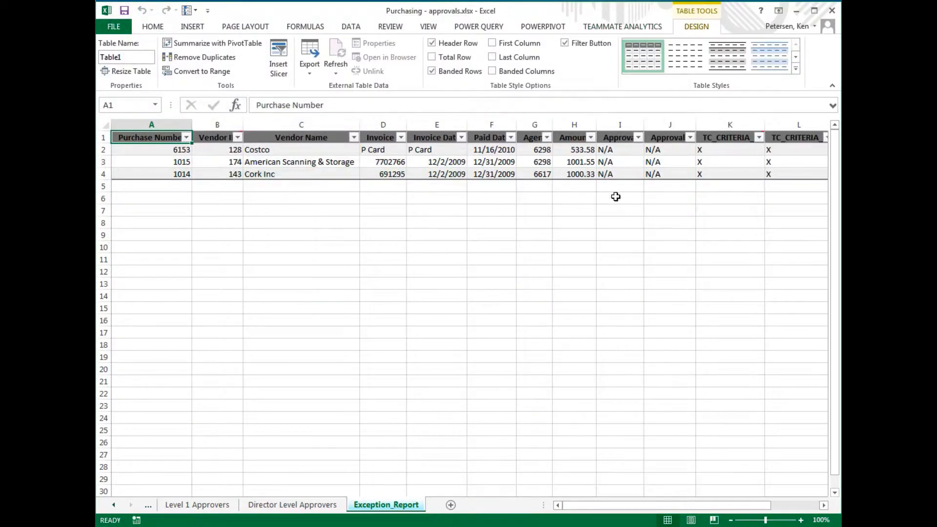
left_click_drag(630, 149, 628, 173)
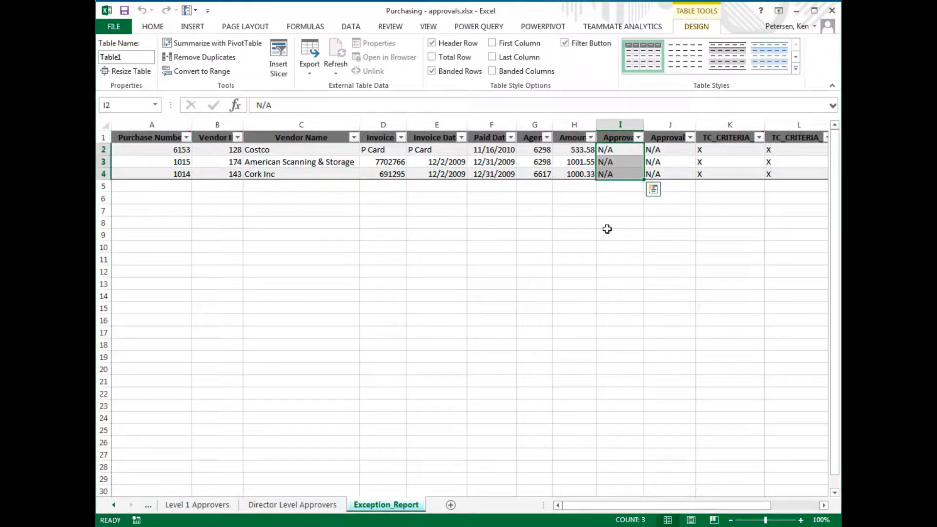
- Start another exception report on the Purchases sheet with the first criterion Amount is greater than 10000
left_click(113, 505)
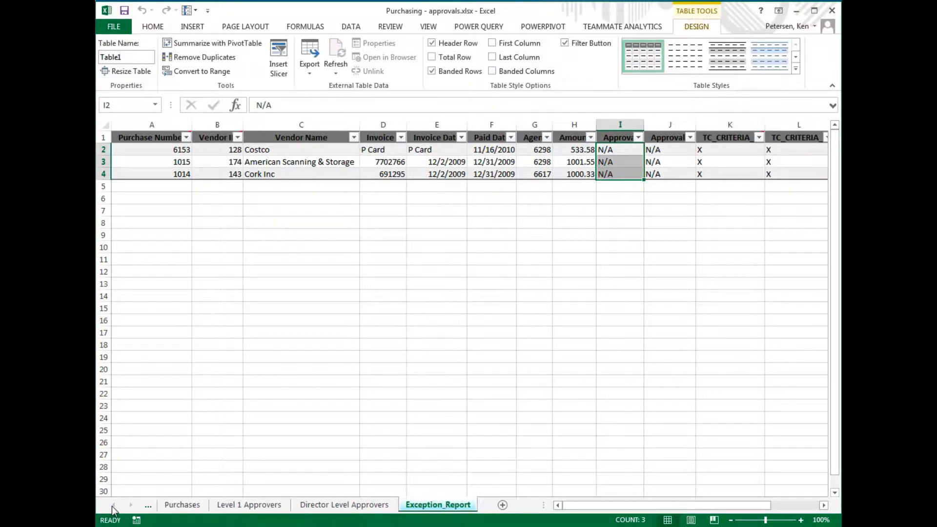
left_click(182, 504)
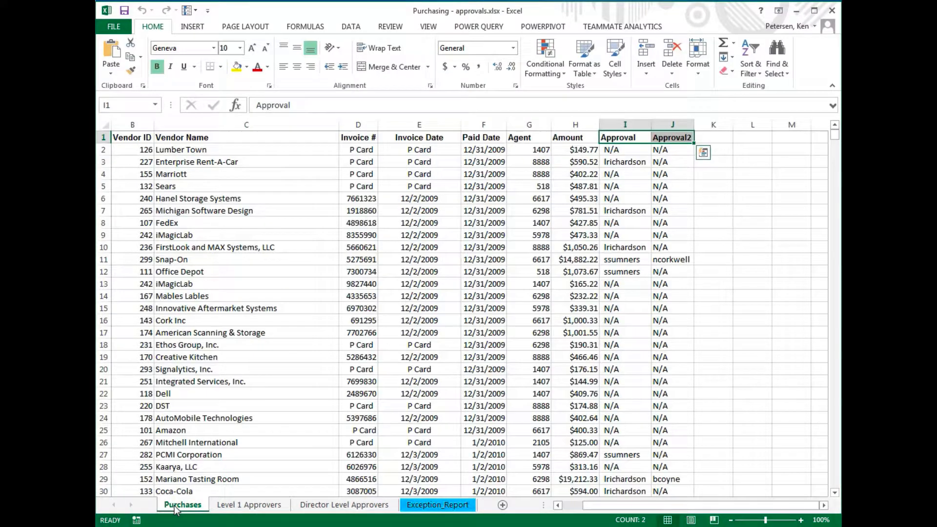
left_click(605, 22)
left_click(485, 73)
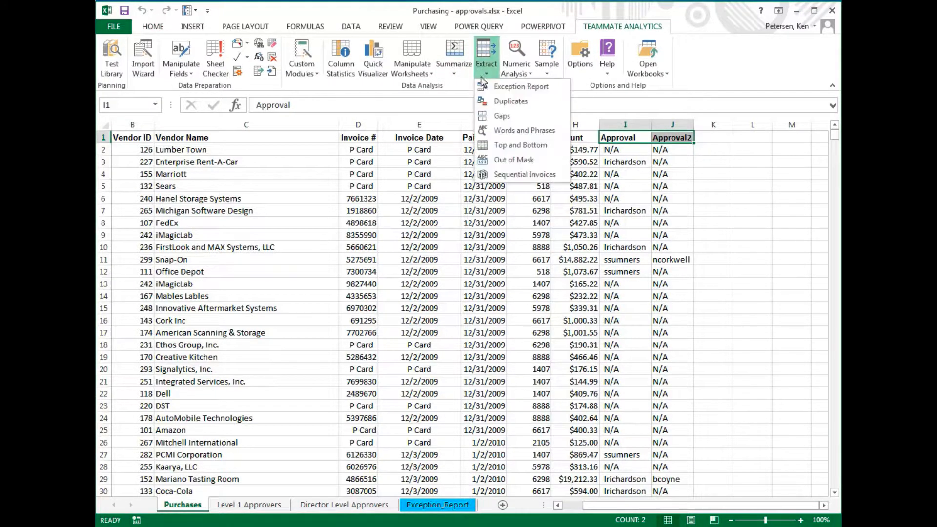
left_click(490, 86)
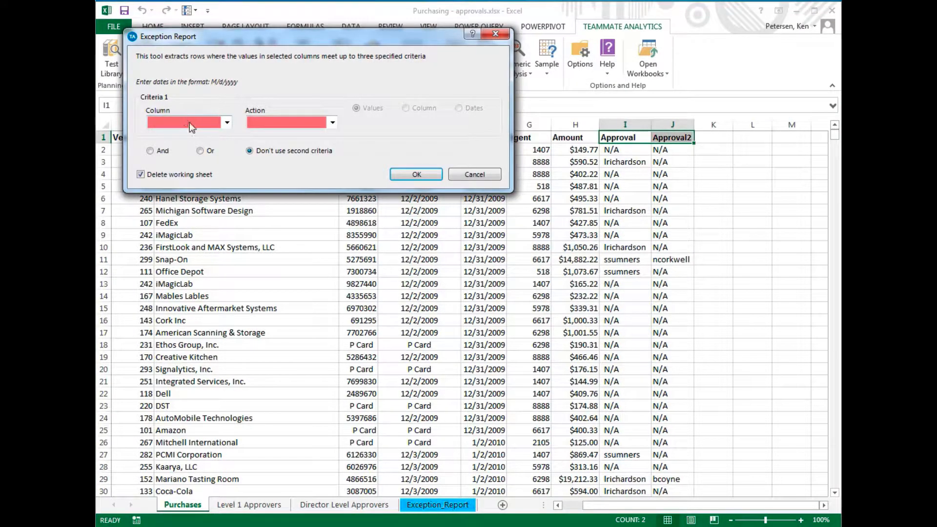
left_click(190, 122)
left_click(191, 203)
left_click(297, 122)
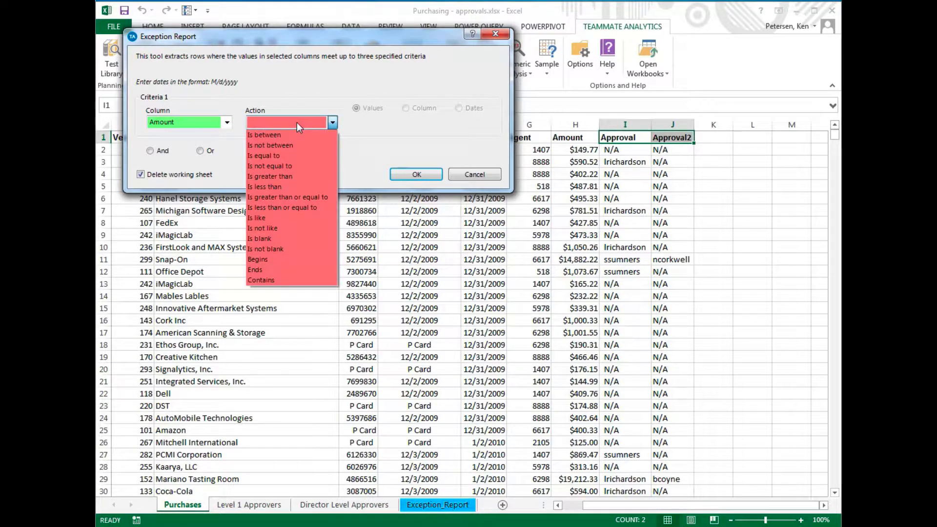
left_click(297, 175)
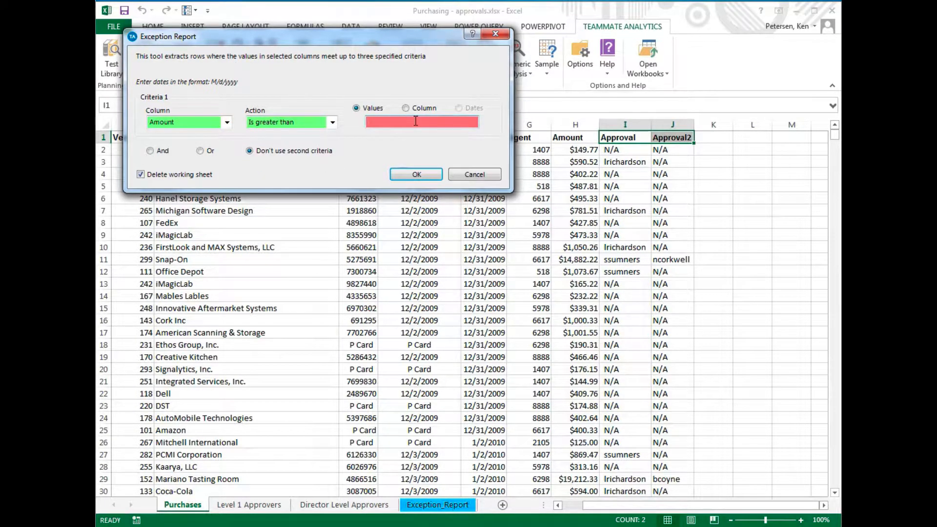
left_click(416, 121)
type("10000")
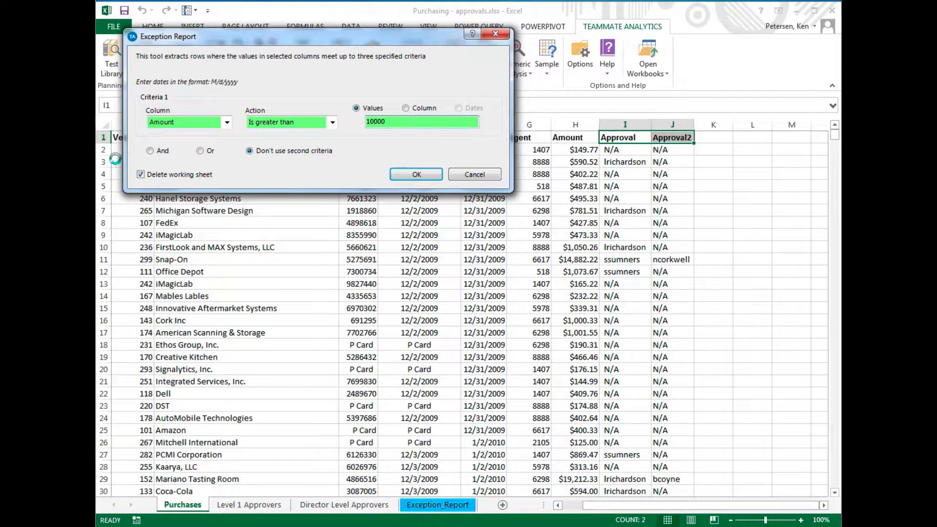
- Add an And criterion where Approval2 is like N/A, generate the exception report and check its Approval2 value
left_click(149, 151)
left_click(227, 190)
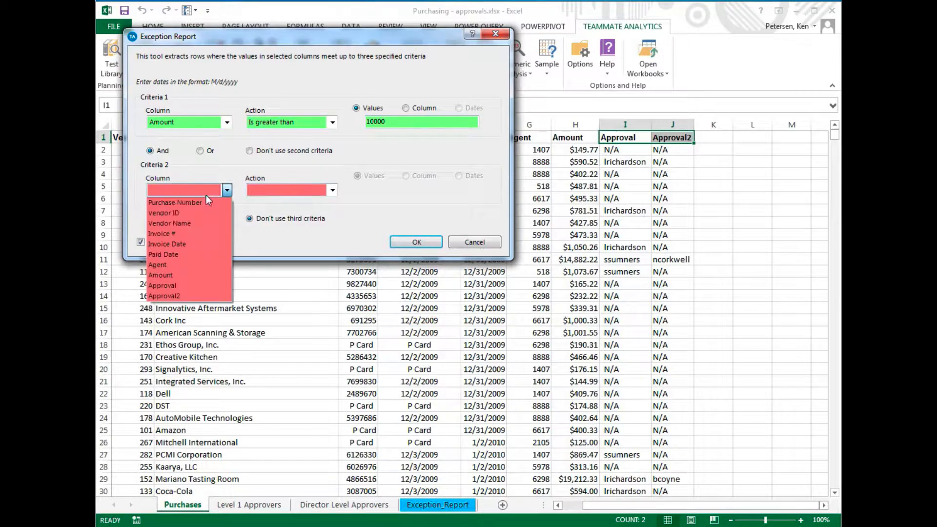
left_click(206, 295)
left_click(271, 192)
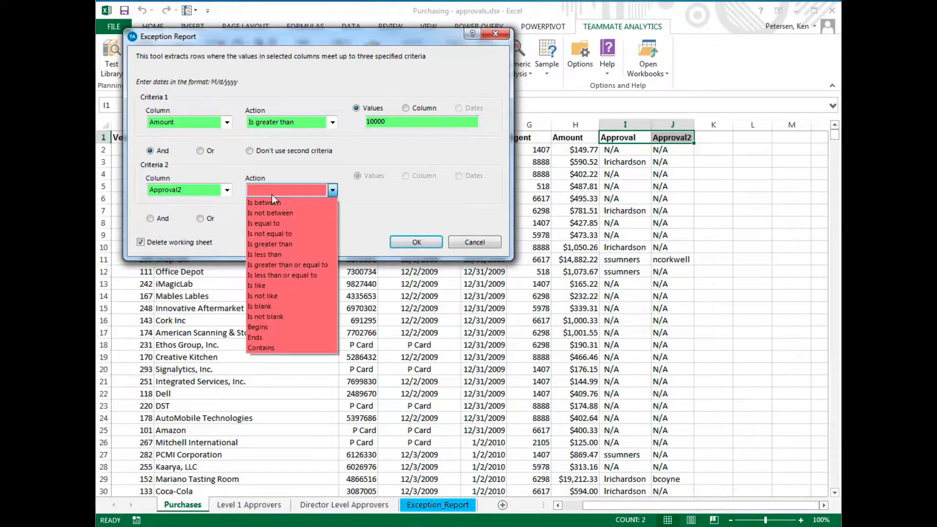
left_click(257, 286)
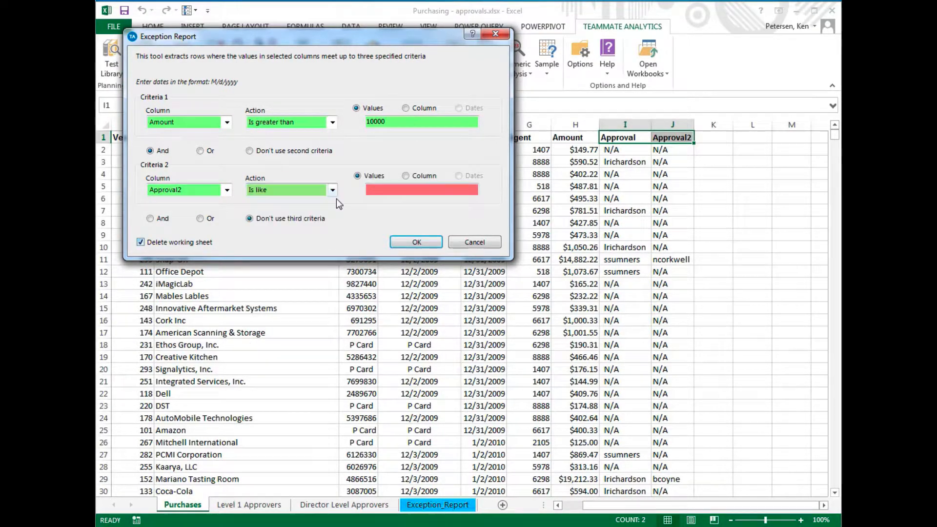
left_click(385, 190)
type("N/A")
left_click(423, 243)
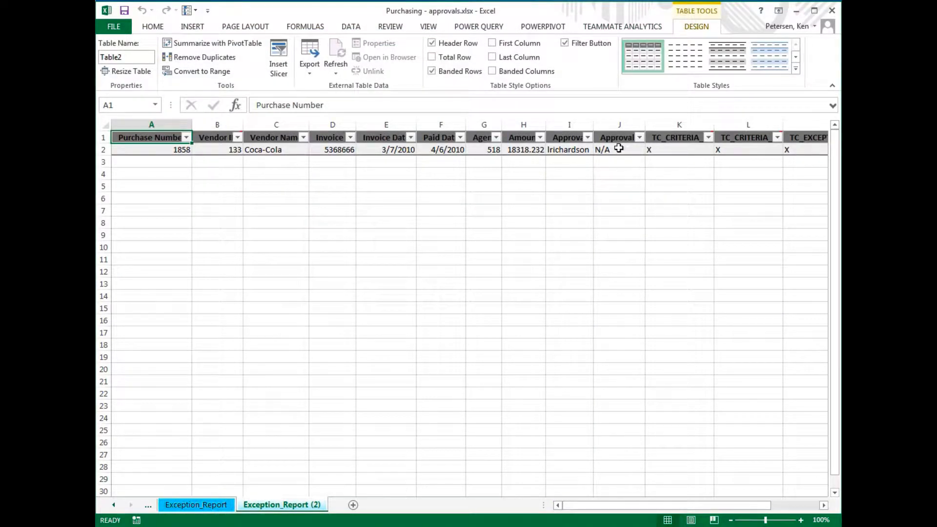
left_click(618, 148)
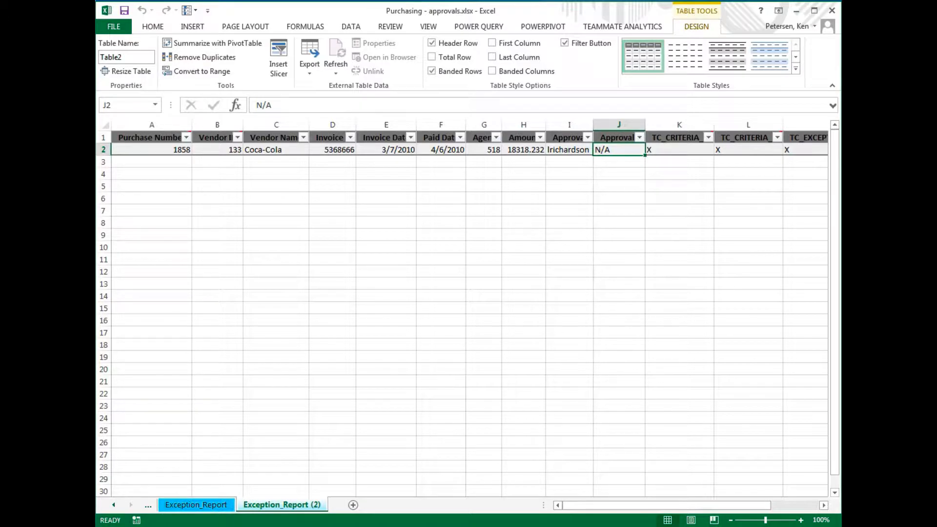
- Return to the Purchases sheet and start a new TeamMate Analytics exception report
left_click(114, 506)
left_click(114, 506)
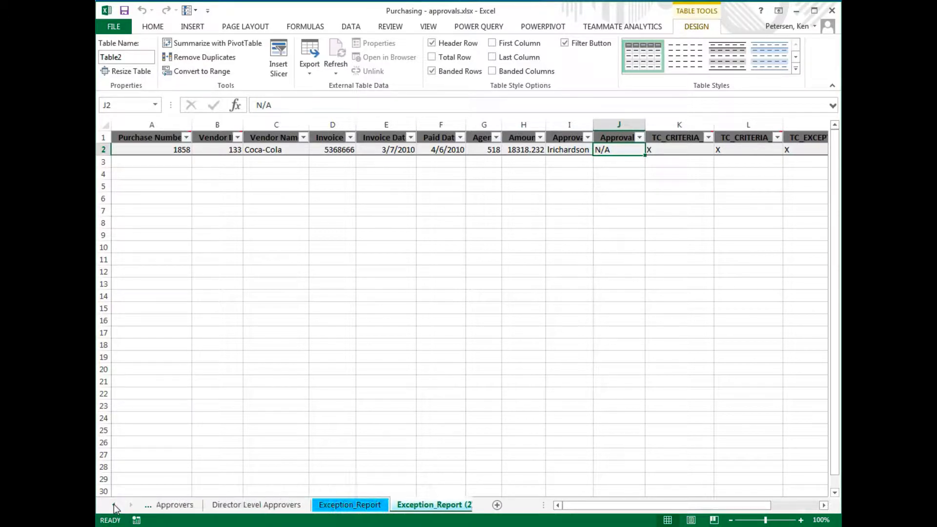
left_click(115, 506)
left_click(115, 506)
left_click(176, 507)
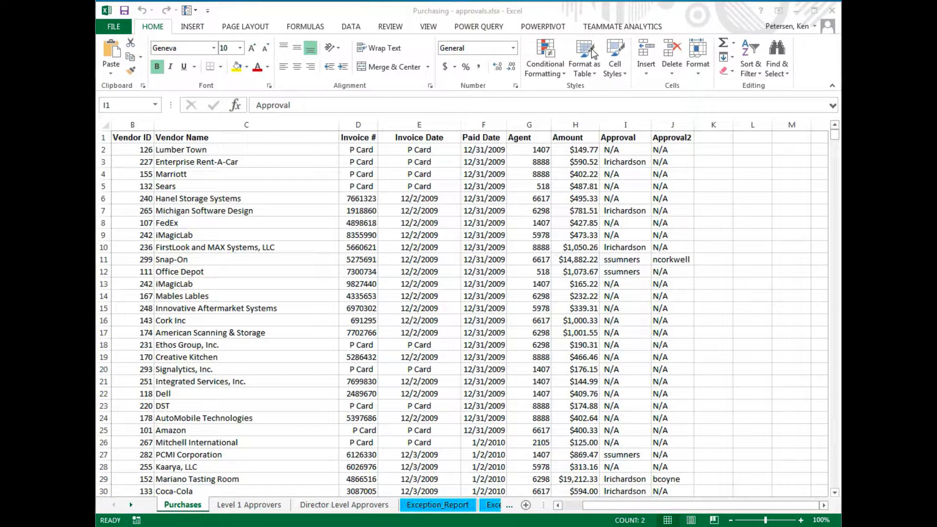
left_click(595, 30)
left_click(596, 30)
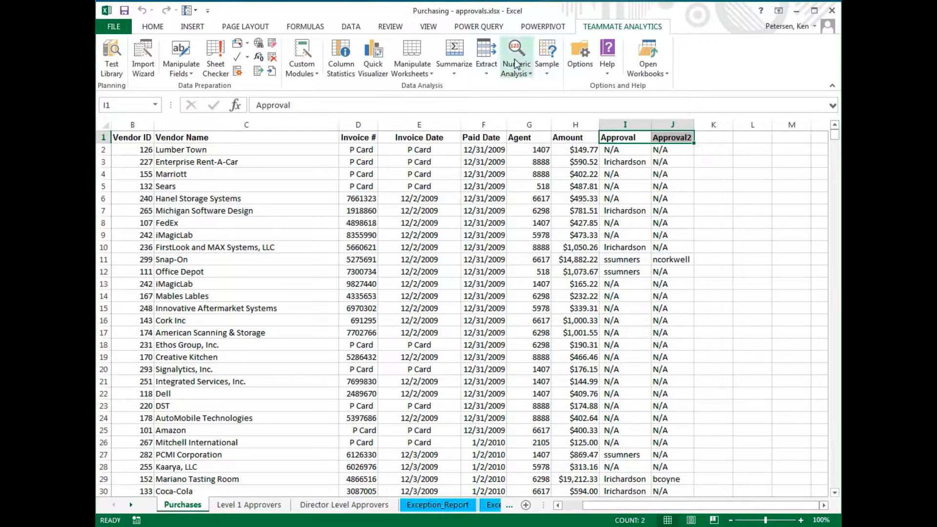
left_click(477, 69)
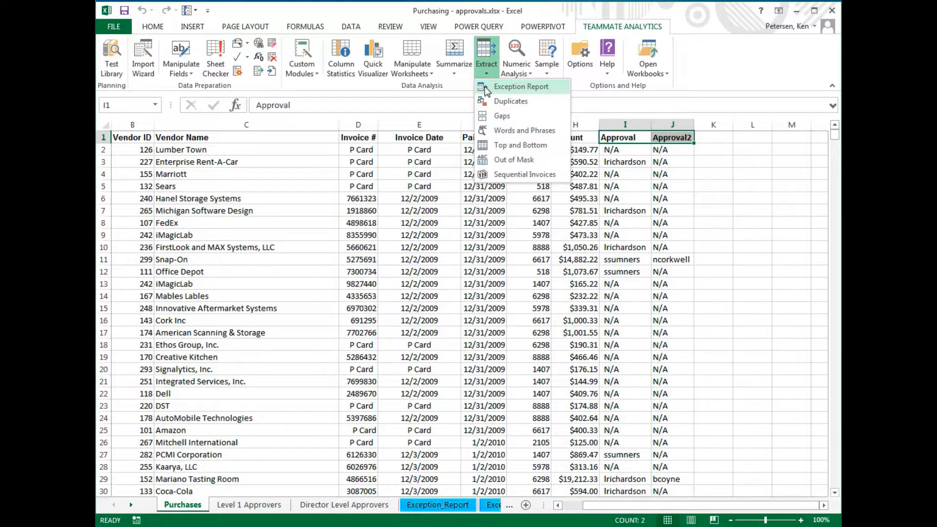
left_click(484, 86)
- Set the single criterion Amount is greater than 500 and generate the exception report
left_click(240, 138)
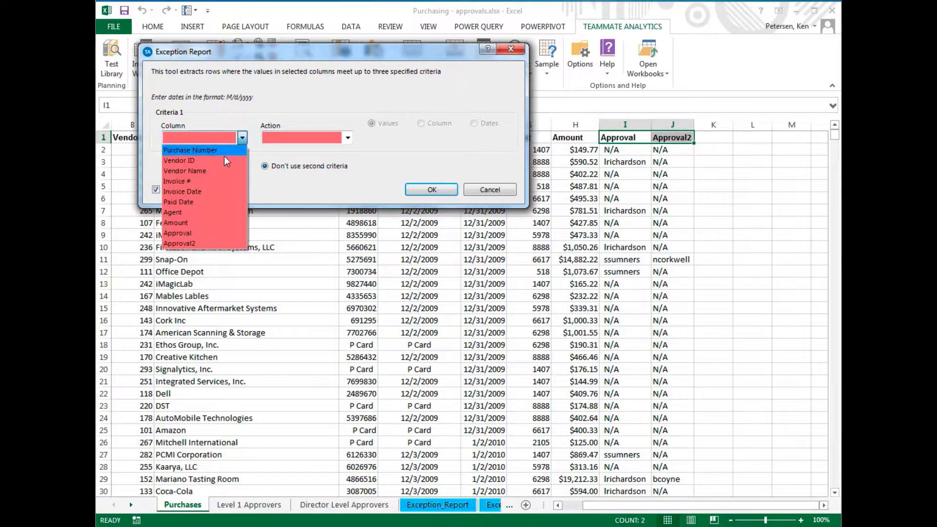
left_click(215, 223)
left_click(297, 137)
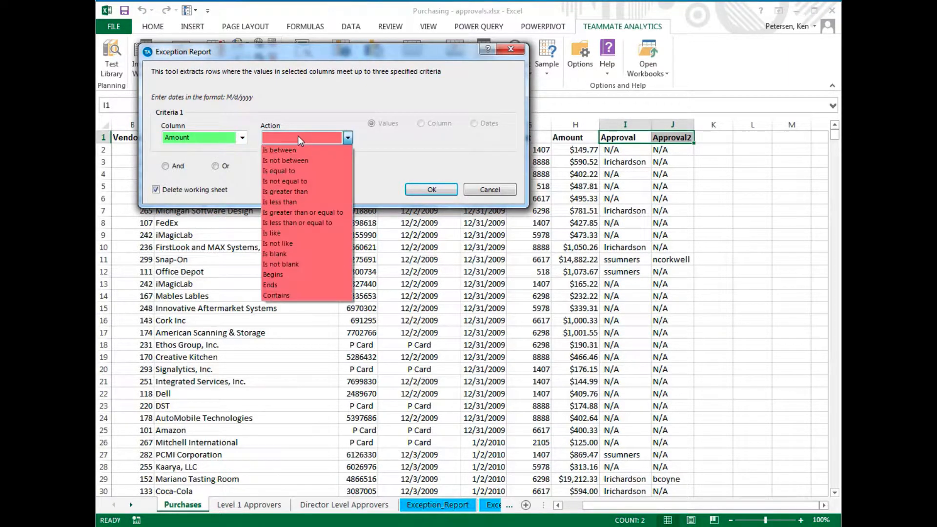
left_click(285, 191)
left_click(405, 137)
type("500")
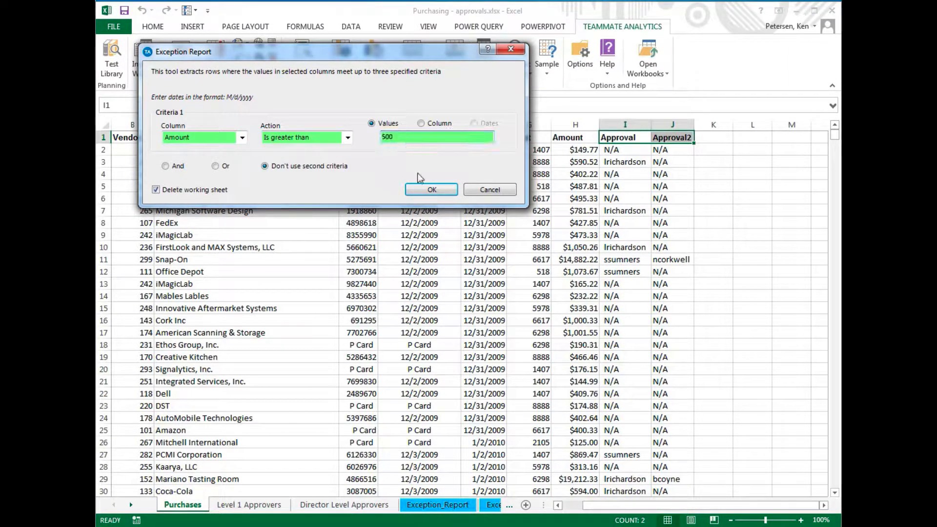
left_click(430, 190)
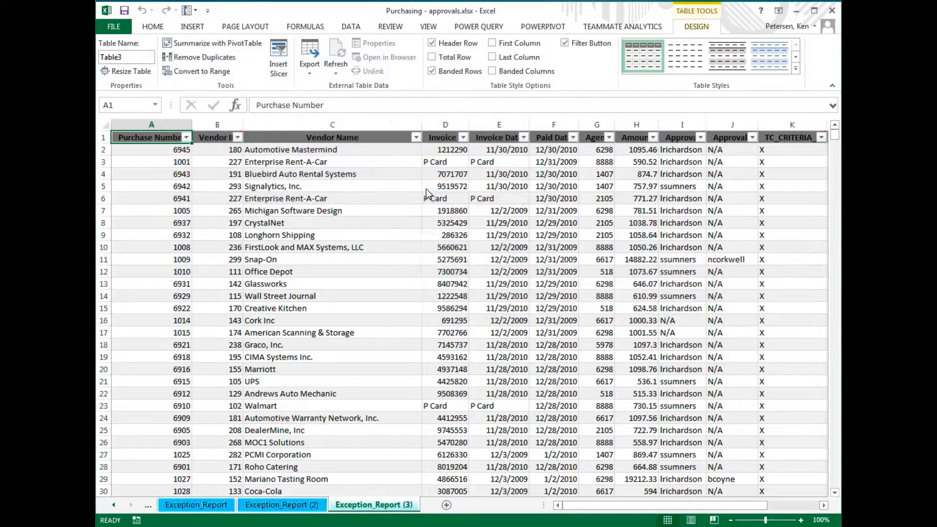
- Rename the new exception report sheet as Greater than 500
right_click(389, 506)
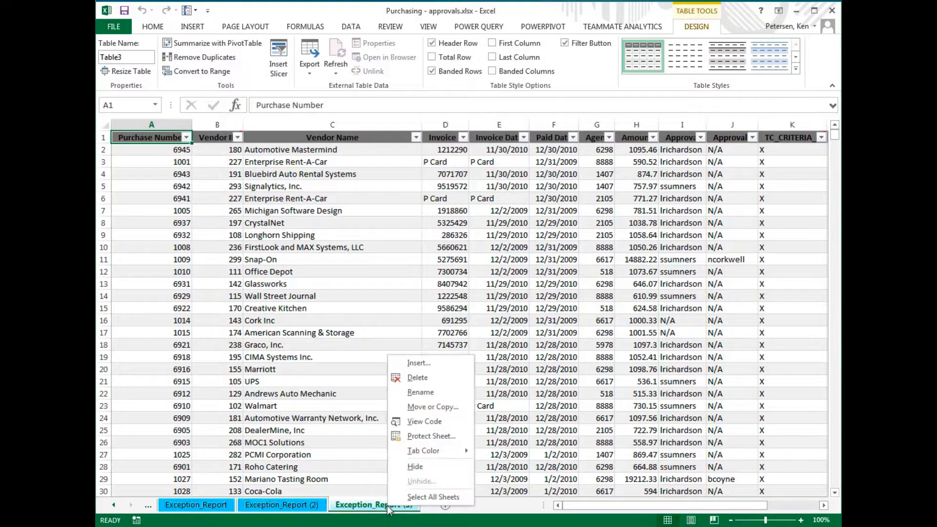
left_click(421, 393)
type("Gr")
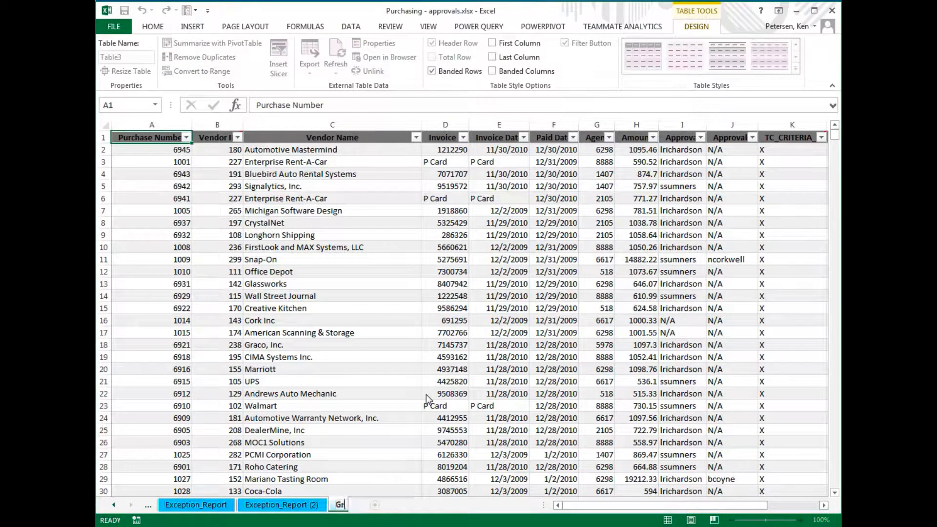
type("eater than 500")
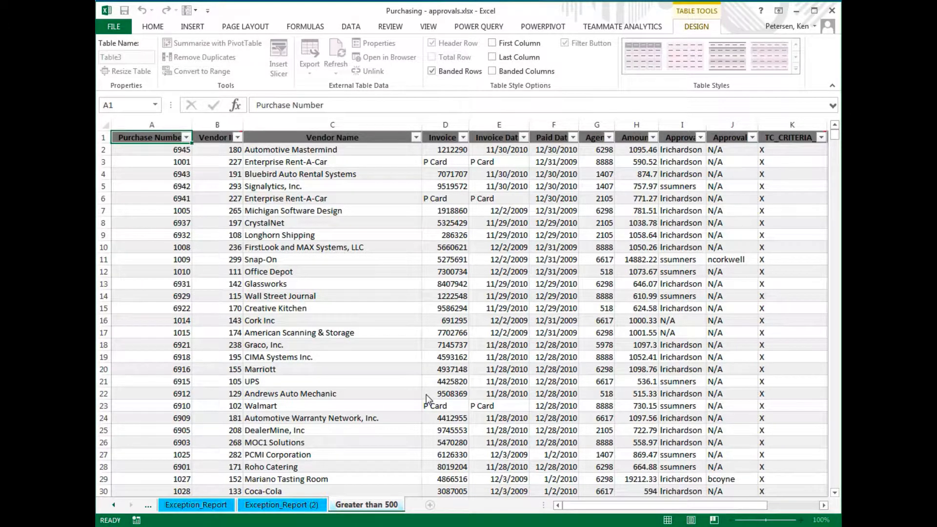
key("Return")
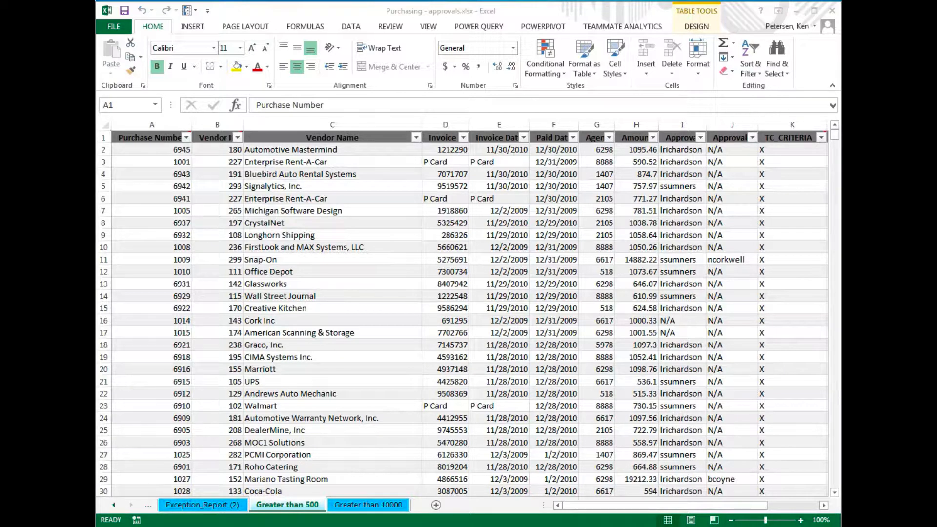
- Start a Join 2 Sheets operation from the Greater than 500 sheet with Level 1 Approvers as Sheet 2
left_click(296, 507)
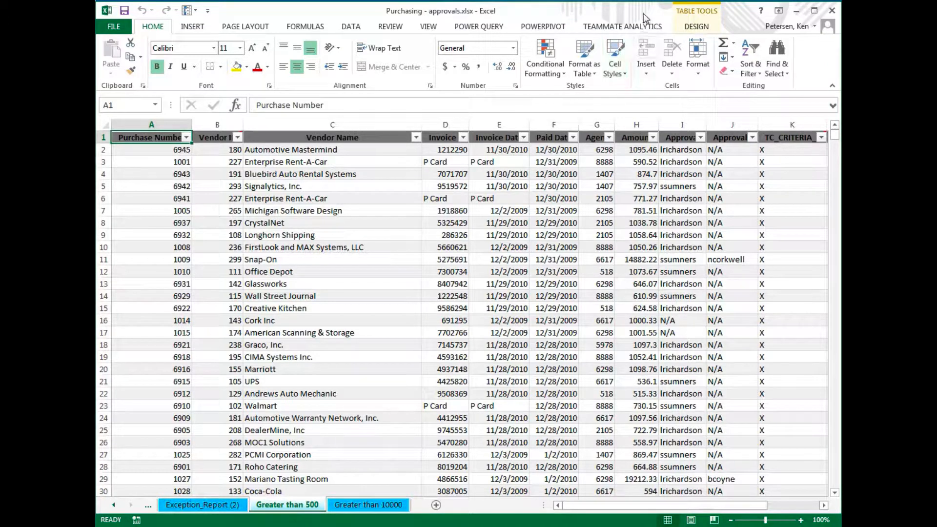
left_click(635, 26)
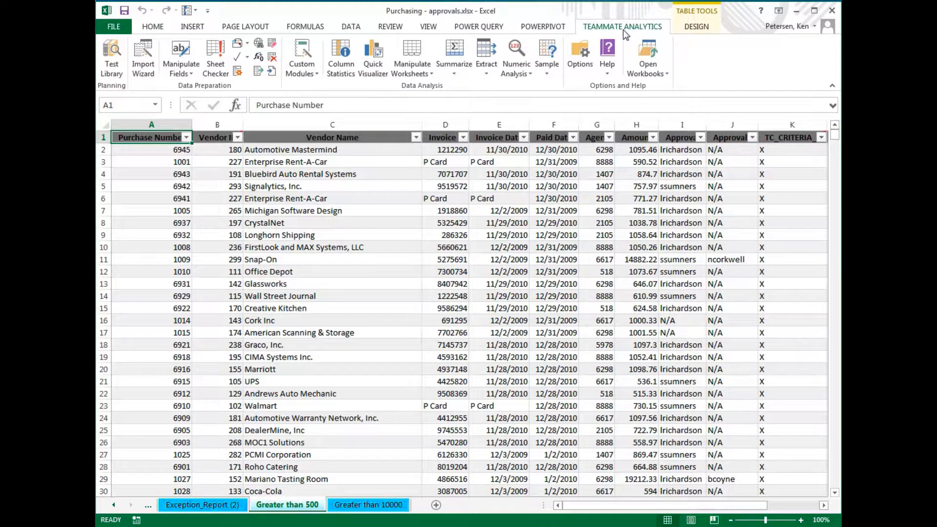
left_click(412, 63)
left_click(422, 89)
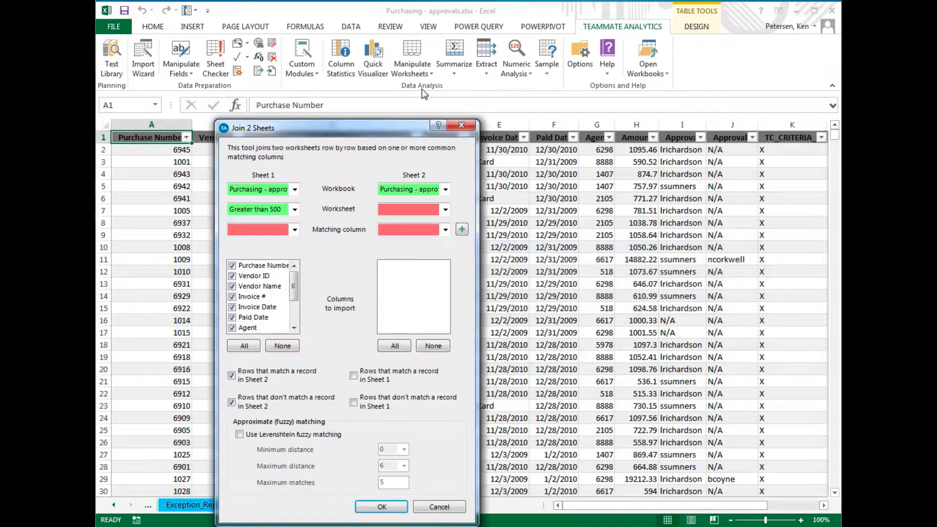
left_click(399, 211)
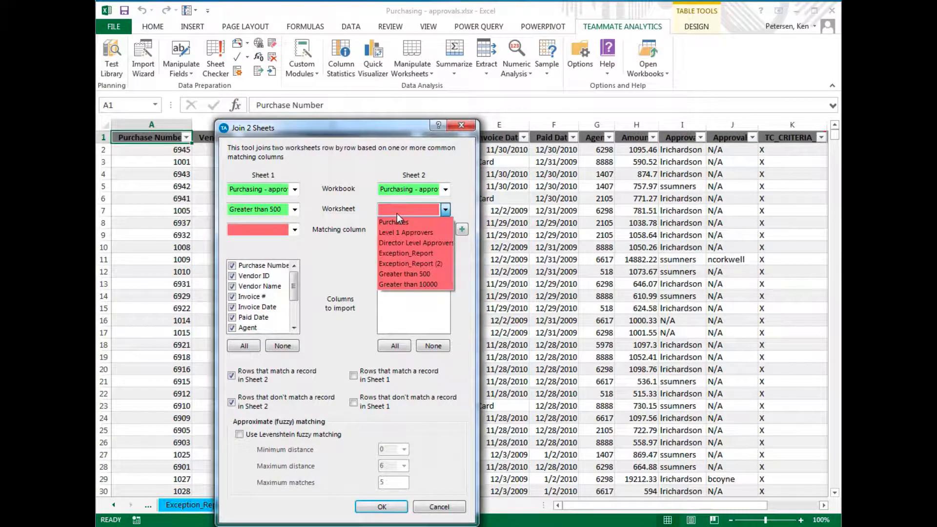
left_click(408, 233)
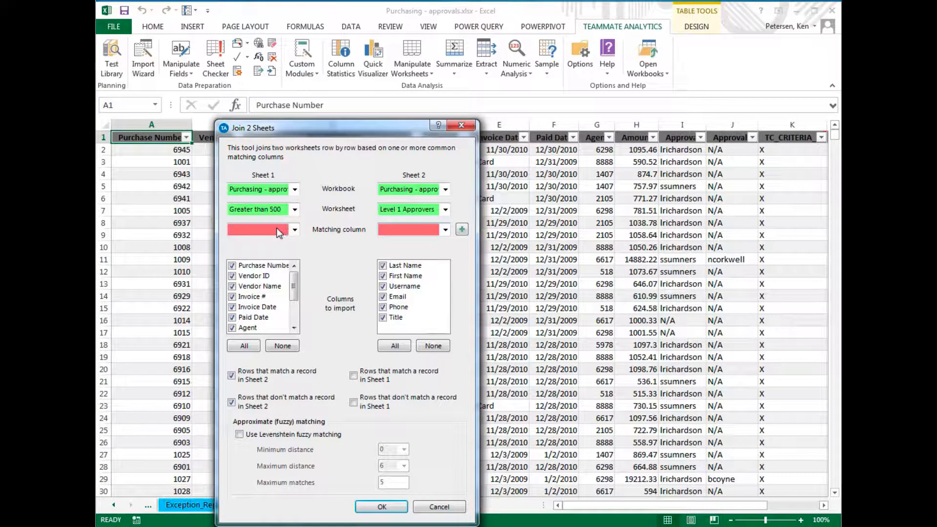
- Match Approval to Username, exclude rows that match a record in Sheet 2, run the join and check its Approval values
left_click(276, 228)
left_click(275, 325)
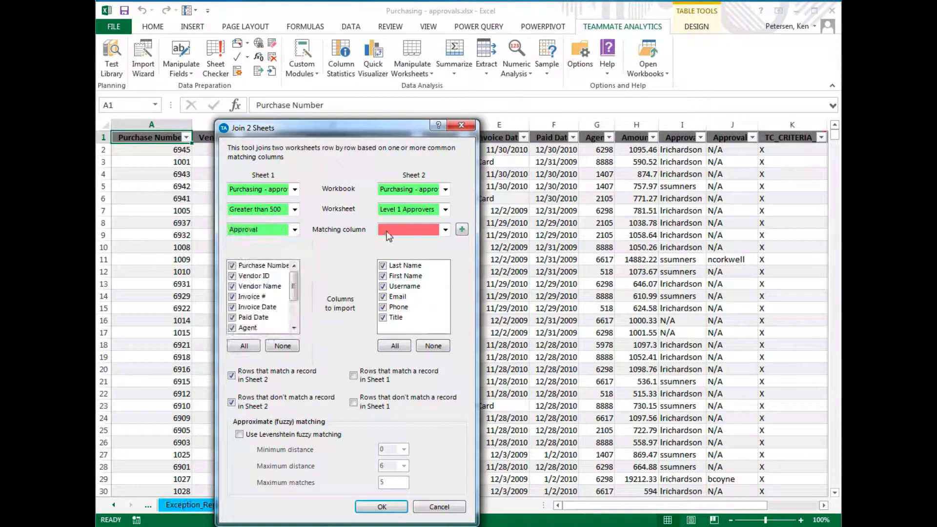
left_click(394, 230)
left_click(394, 263)
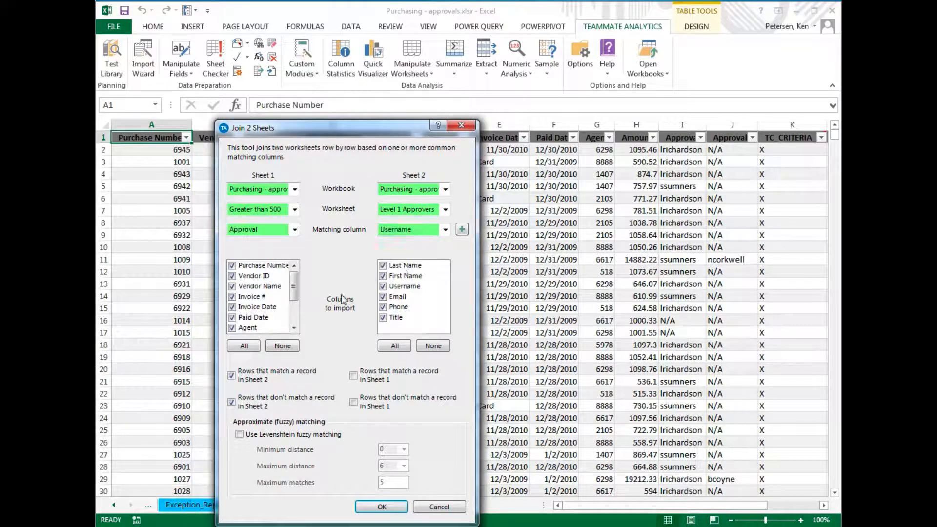
left_click(232, 375)
left_click(369, 509)
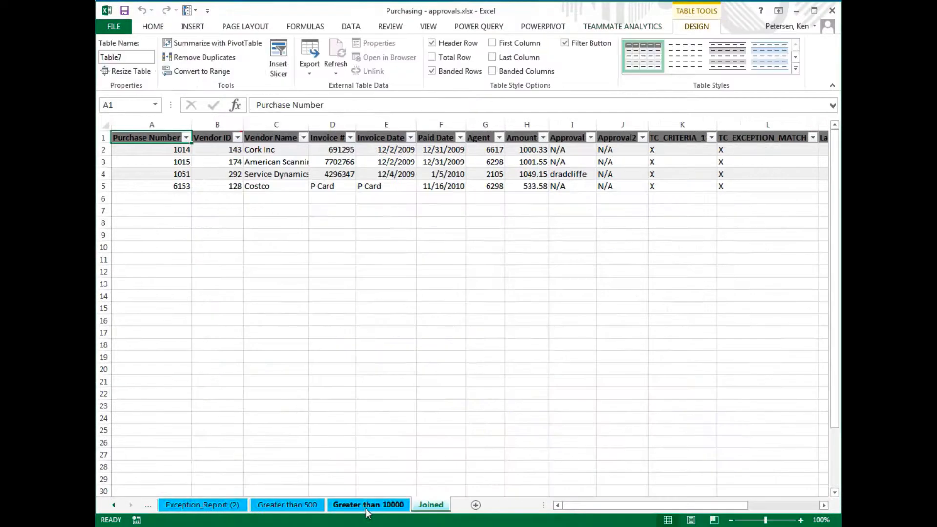
left_click_drag(570, 149, 571, 184)
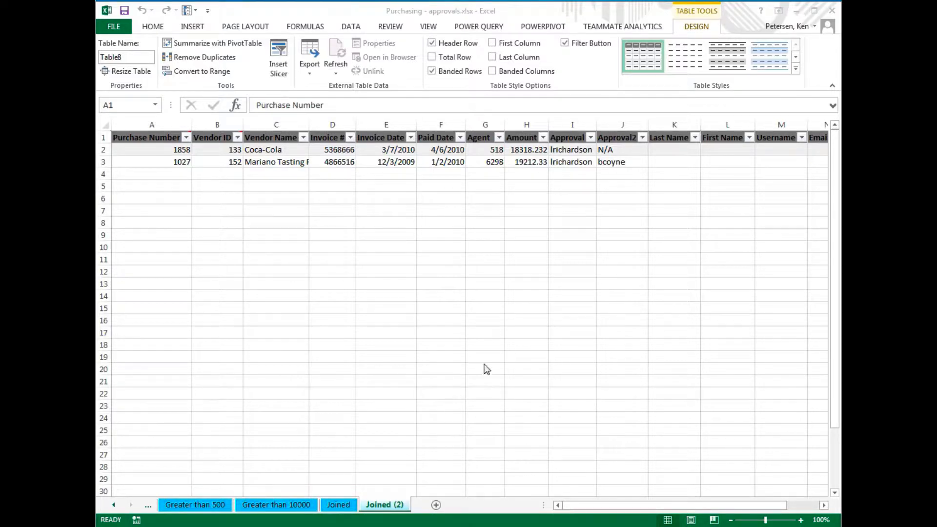
- Examine the Amount and Approval2 values in the Joined (2) sheet
left_click(526, 136)
left_click_drag(526, 136, 530, 165)
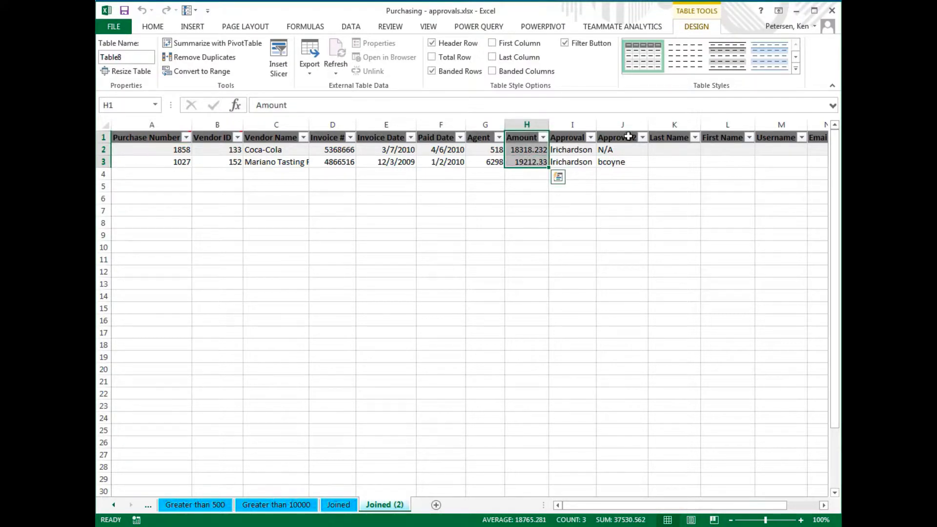
left_click_drag(630, 136, 630, 163)
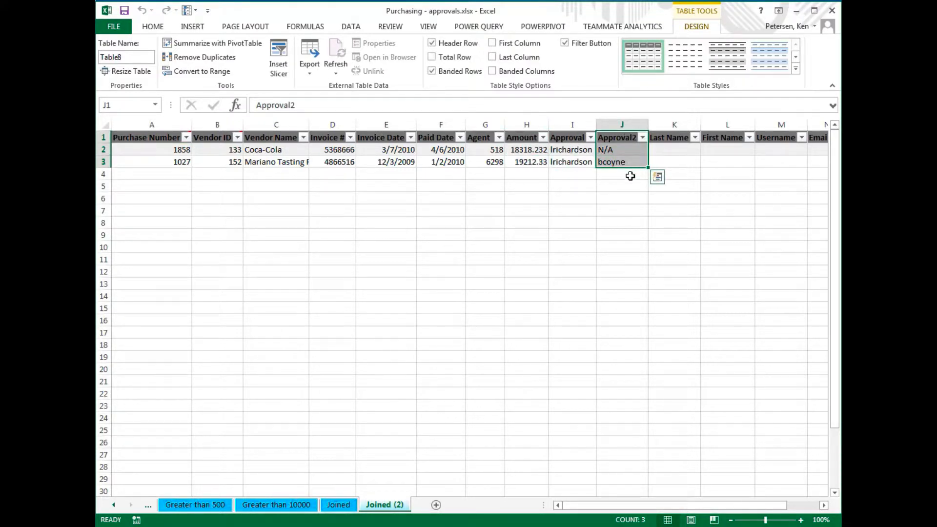